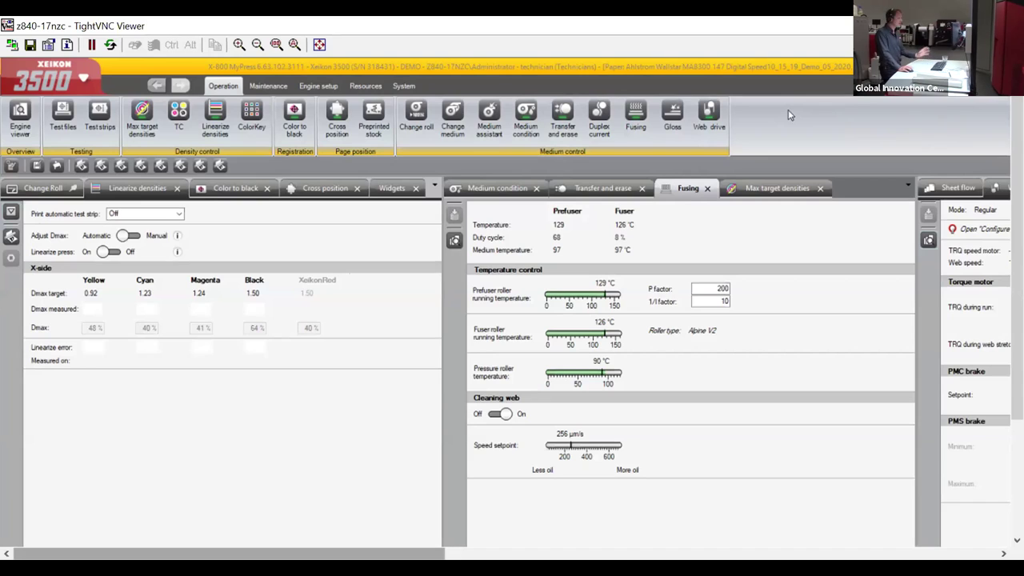
Review the press's medium condition, transfer and erase, and fusing settings.
click(490, 194)
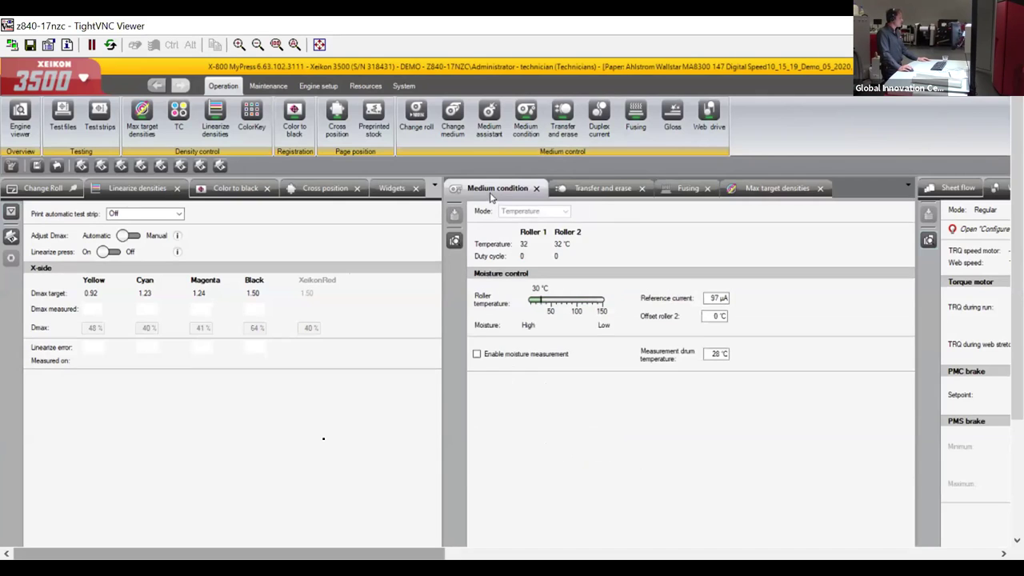
click(616, 192)
click(681, 190)
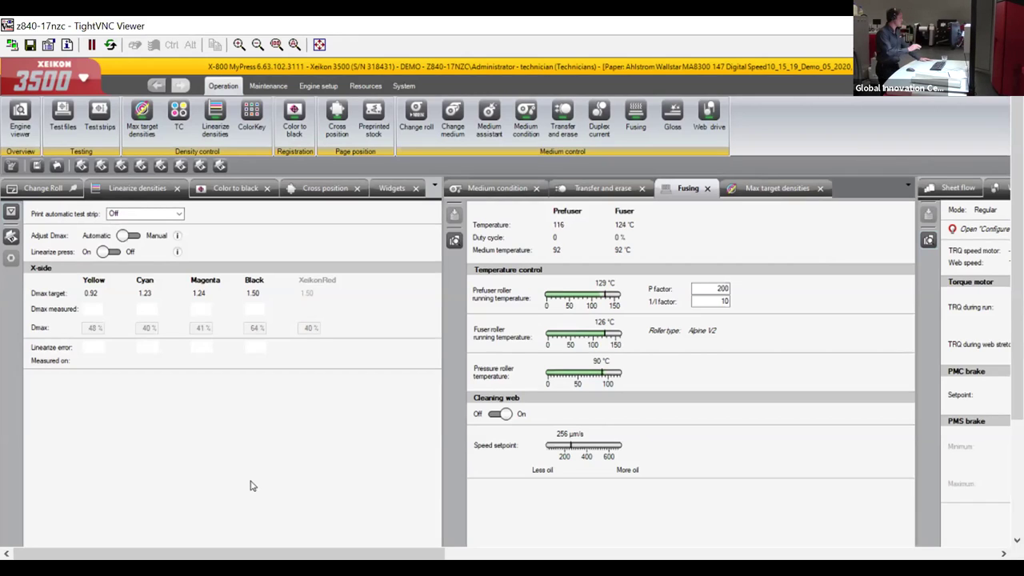
In the X-800 Workflow window, go through the Preflight, RIP, Layout and PrePrint settings of the R14182_1804x2426mm_Print.pdf job.
drag(230, 553, 231, 553)
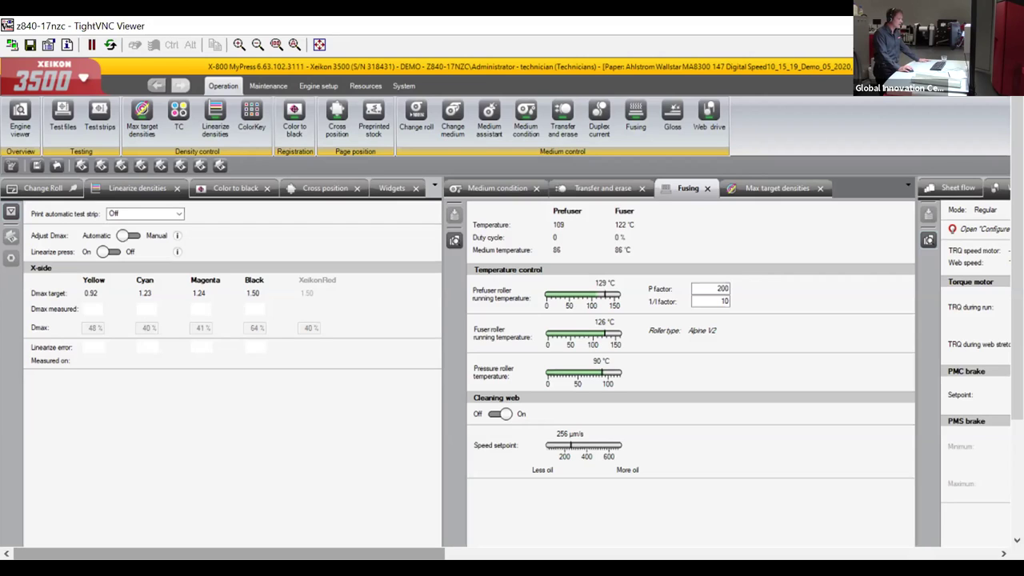
drag(229, 553, 531, 553)
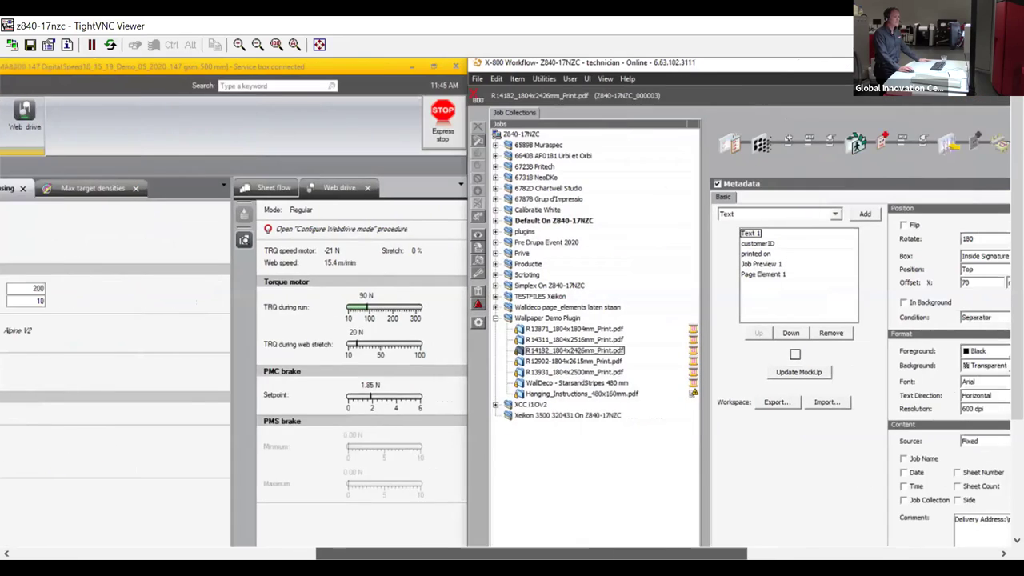
scroll(960, 163, right, 7)
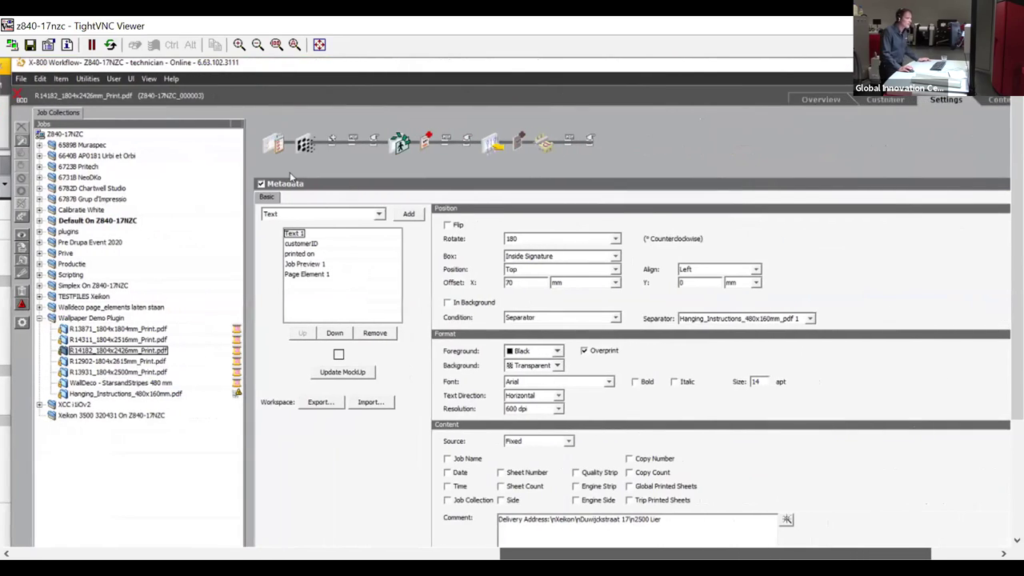
scroll(284, 171, right, 1)
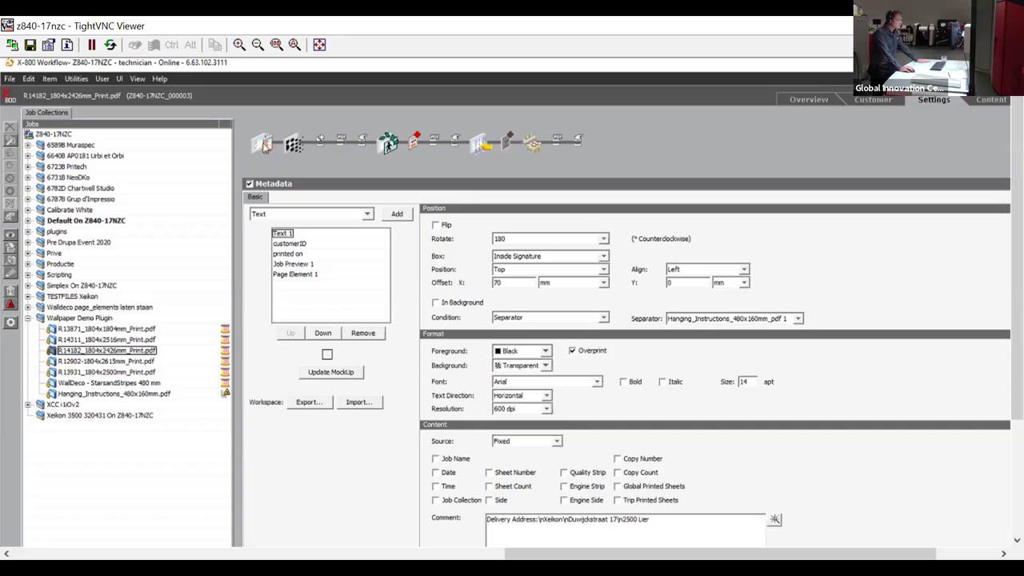
click(264, 144)
click(382, 151)
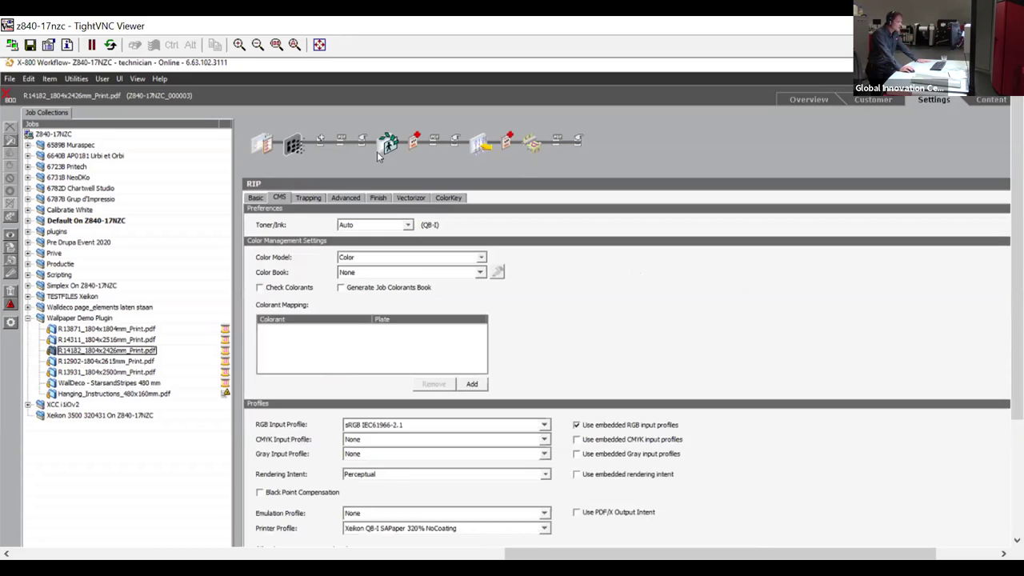
click(388, 147)
click(475, 144)
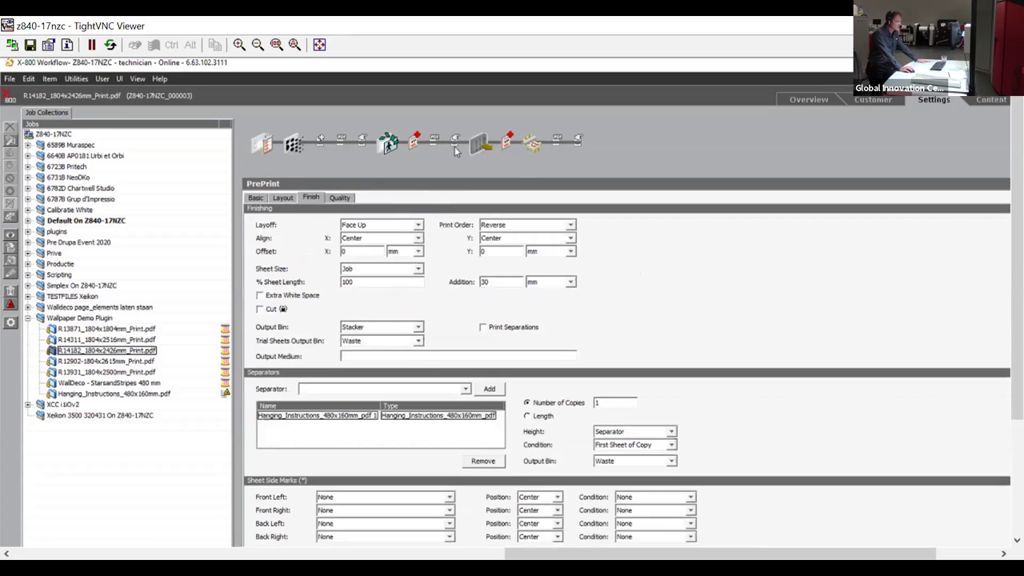
click(265, 145)
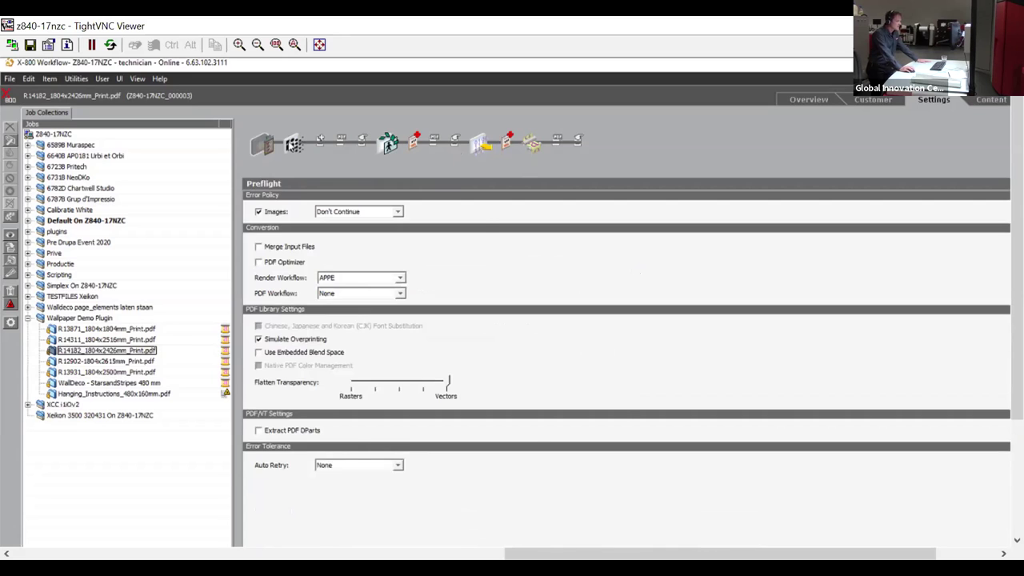
click(294, 149)
click(388, 144)
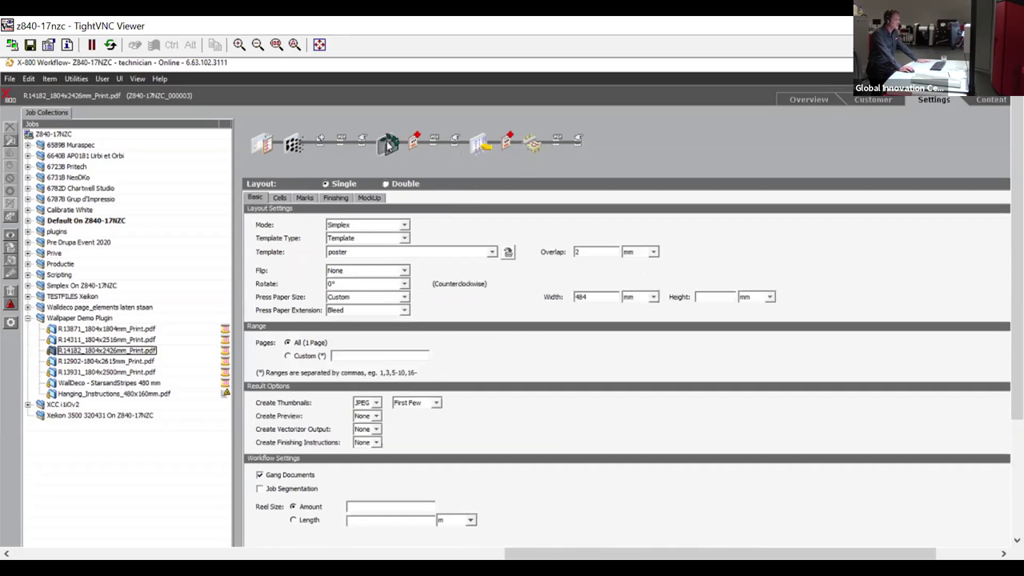
click(476, 146)
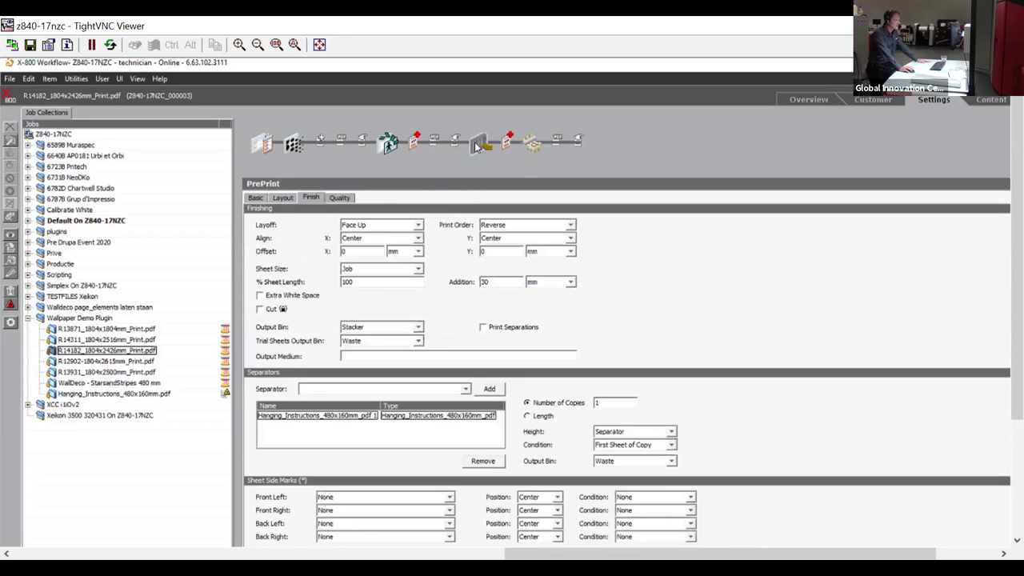
Check the job's Advanced and CMS settings for the RIP, and its basic layout settings with the template.
click(300, 158)
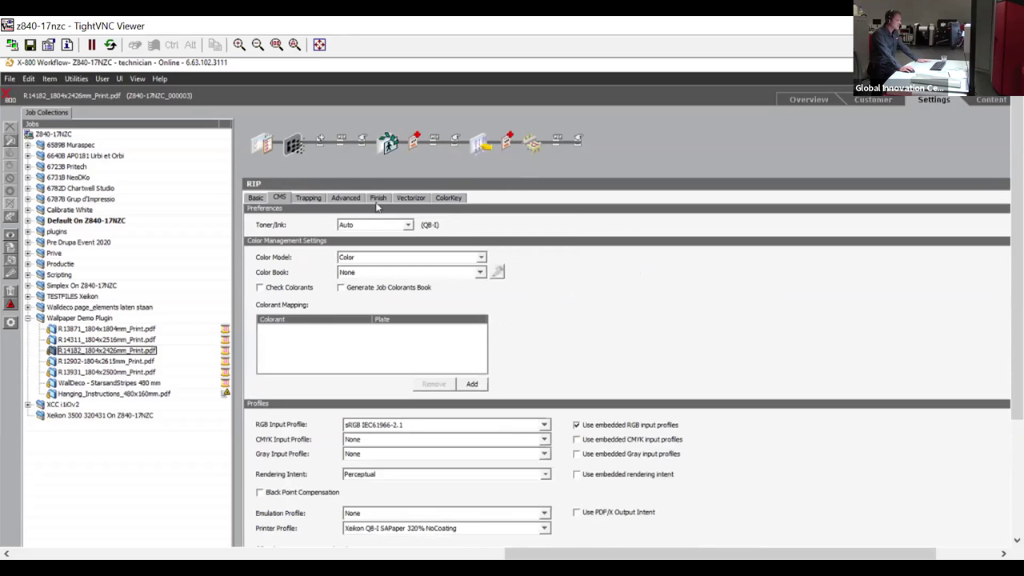
click(344, 200)
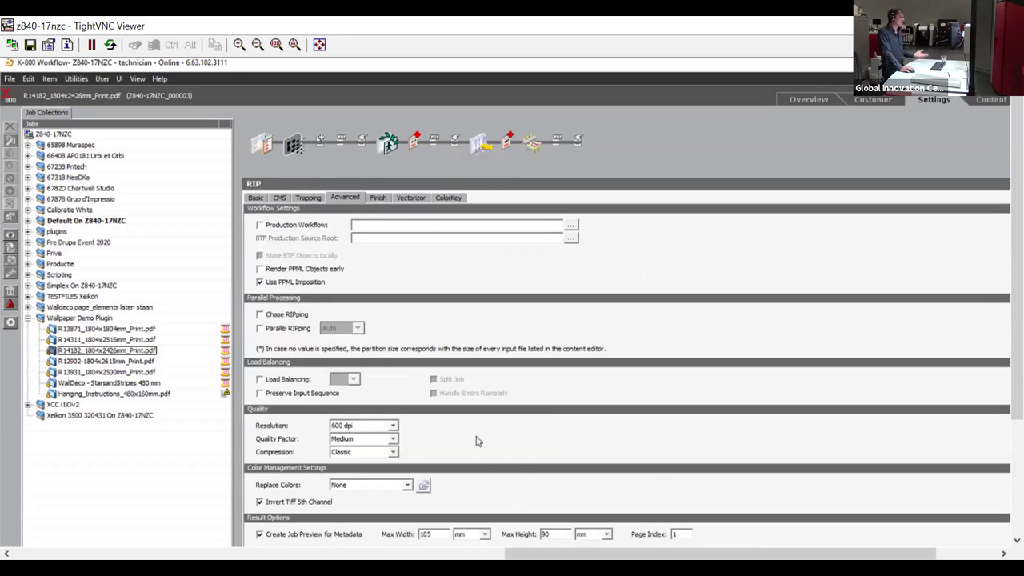
click(280, 199)
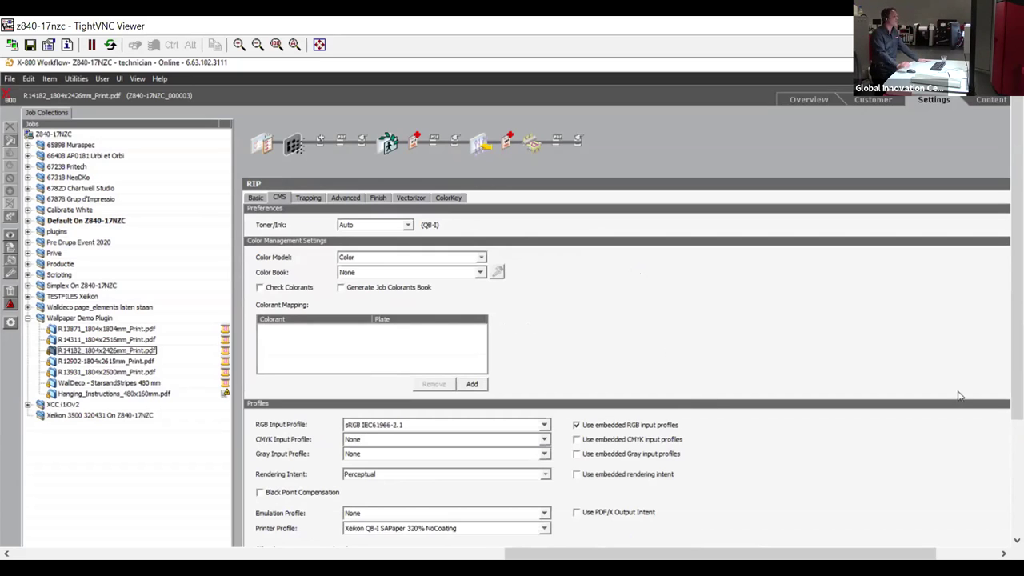
click(390, 145)
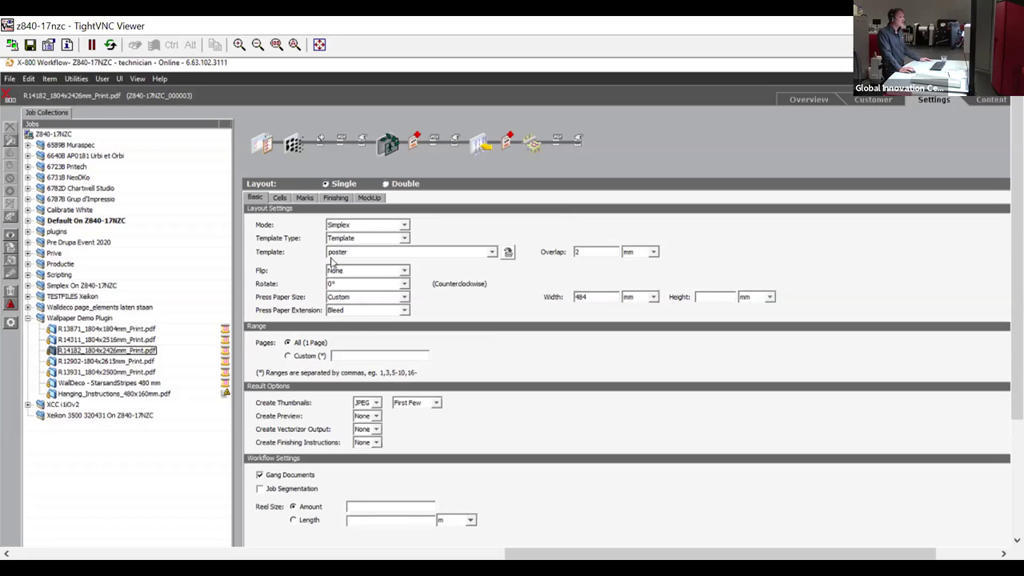
View the job's content, looking through its print file and the Layout+ signatures.
click(992, 99)
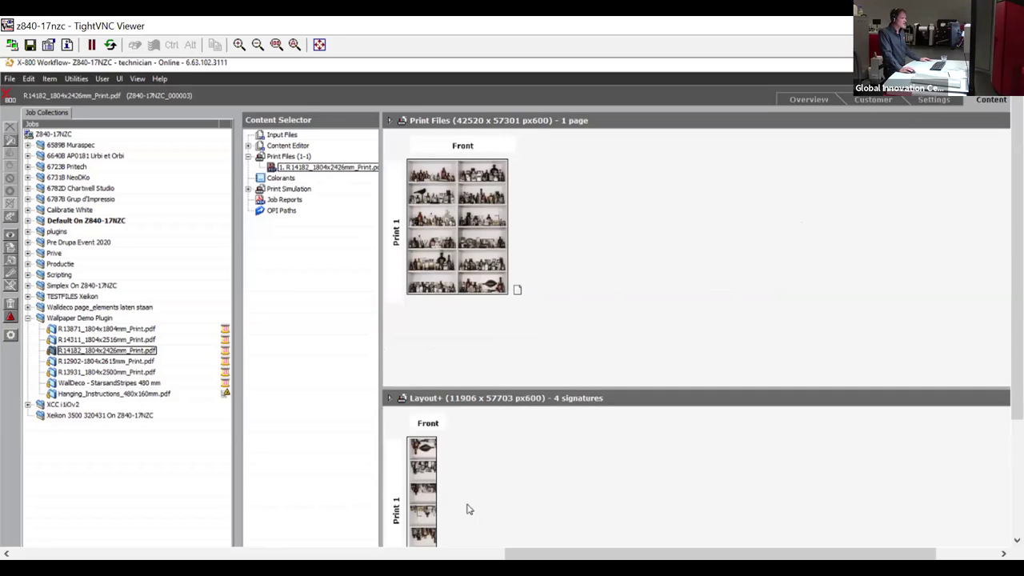
scroll(441, 482, down, 2)
scroll(421, 488, down, 1)
scroll(480, 541, down, 2)
scroll(505, 539, down, 1)
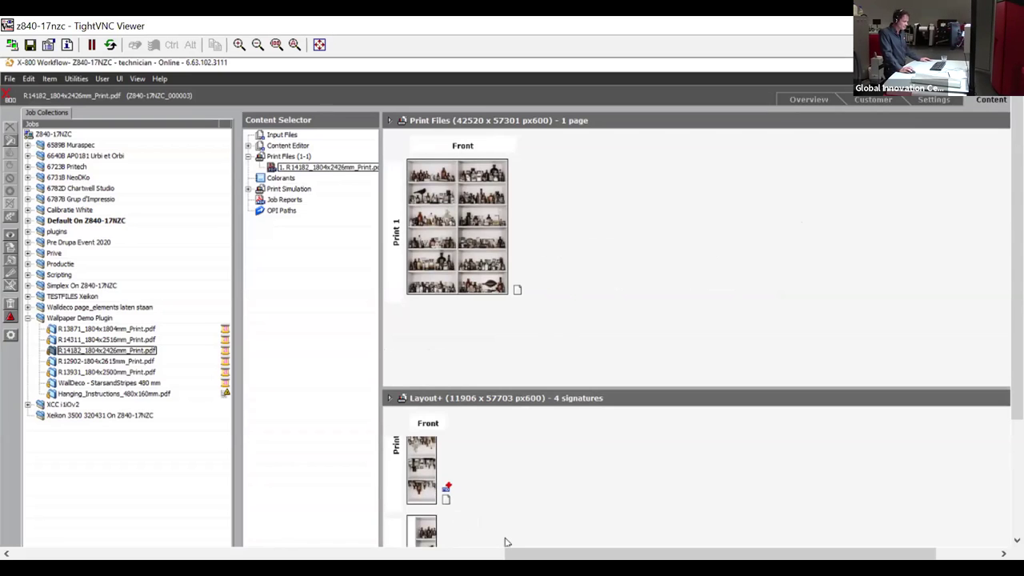
Examine the job's print simulation and inspect the hanging instructions sheet in full, including its preview, QR code and delivery address, then close it.
click(302, 189)
scroll(544, 257, down, 3)
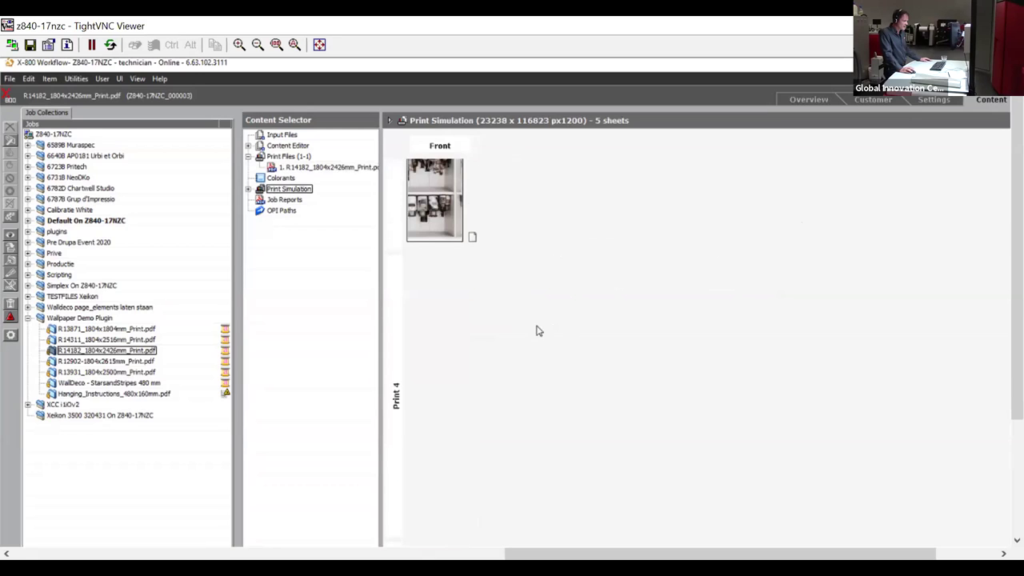
scroll(680, 464, down, 2)
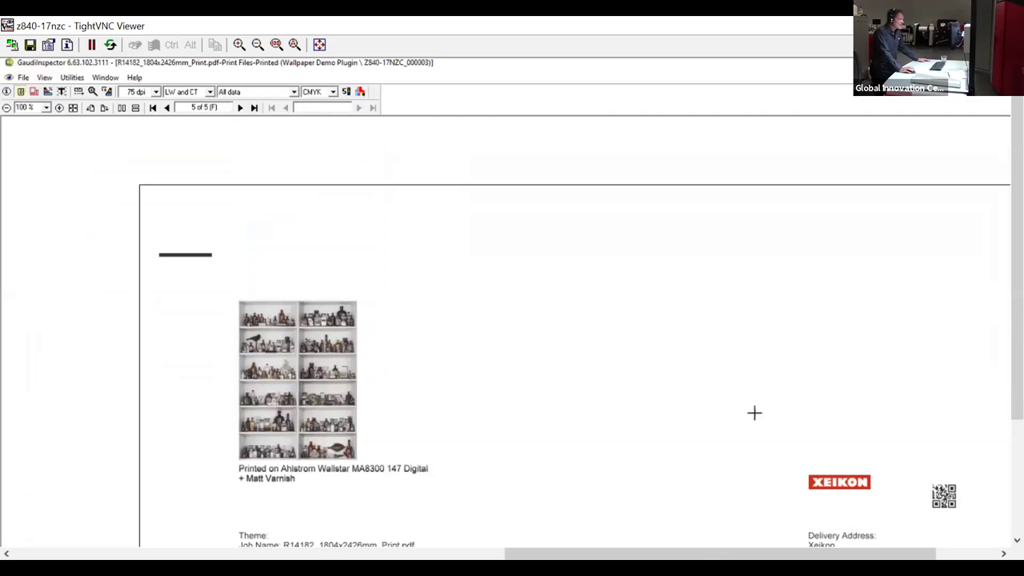
drag(880, 553, 904, 553)
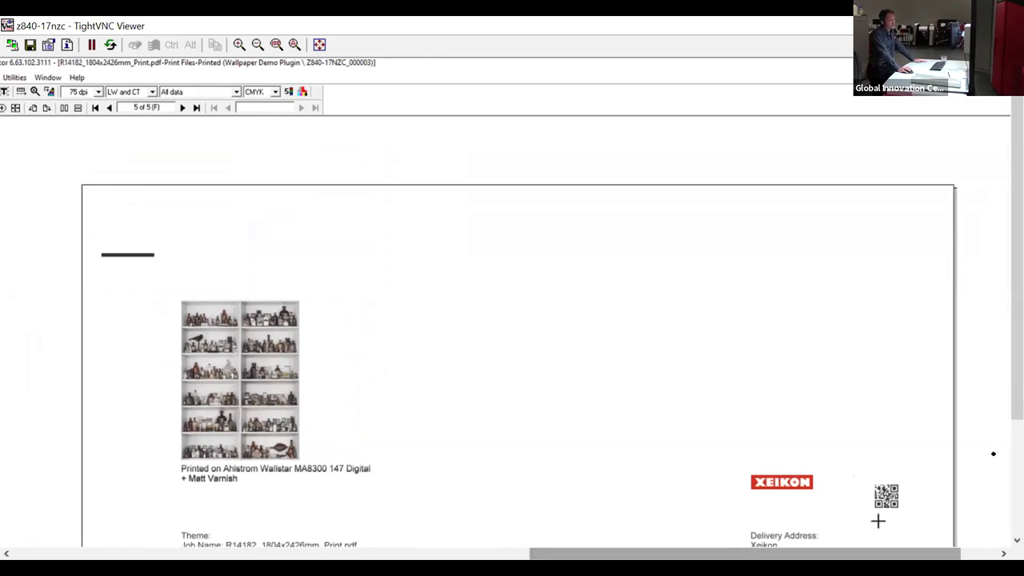
scroll(999, 408, down, 2)
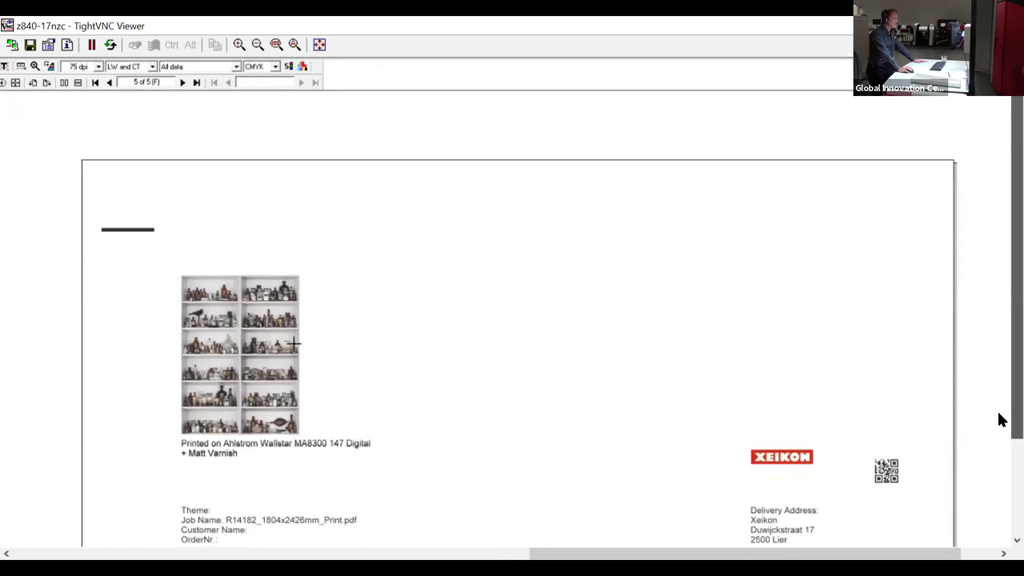
scroll(1000, 448, down, 2)
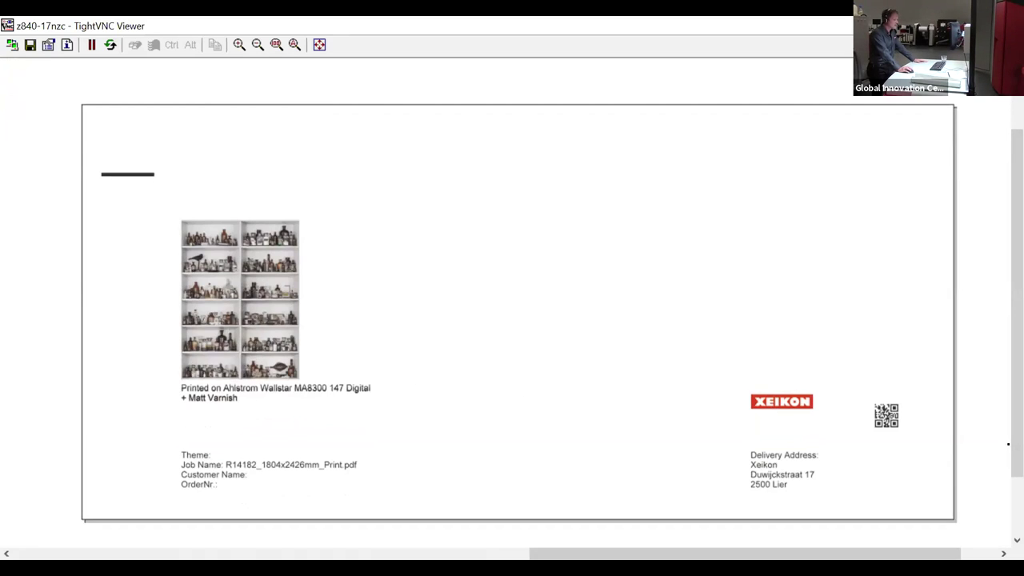
key(Escape)
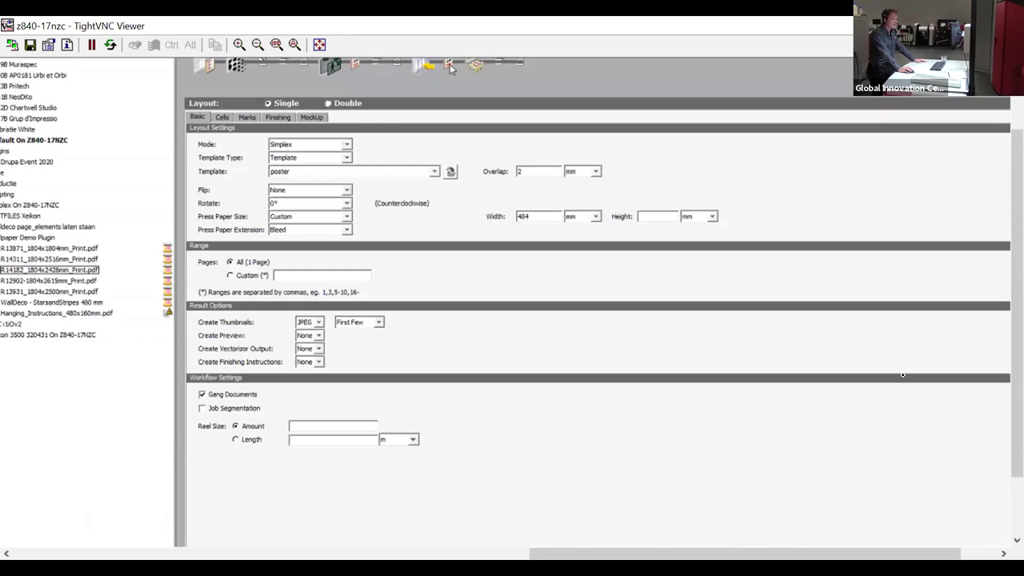
Review the job's Metadata settings and the hanging instructions separator in the PrePrint finishing settings.
click(450, 66)
drag(1014, 138, 1014, 80)
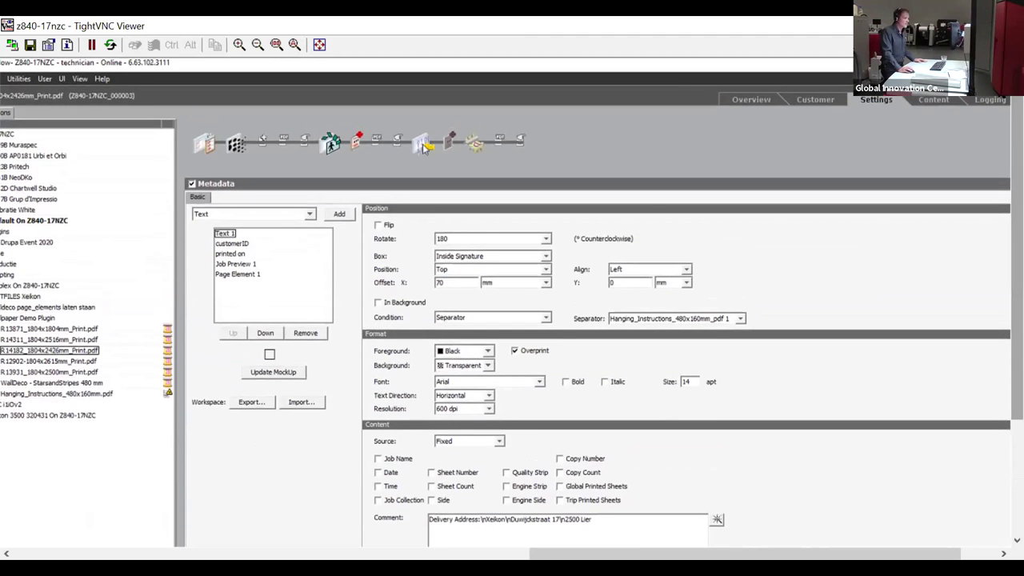
click(424, 138)
scroll(291, 485, down, 1)
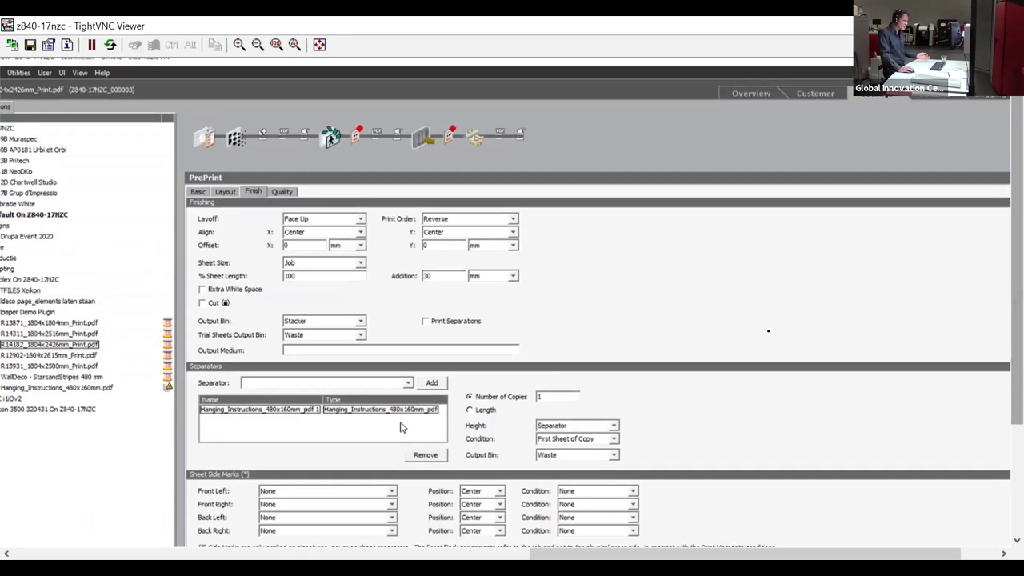
Return to the job's content to view the print simulation with the last panel and the instructions sheet.
drag(745, 554, 727, 554)
click(966, 98)
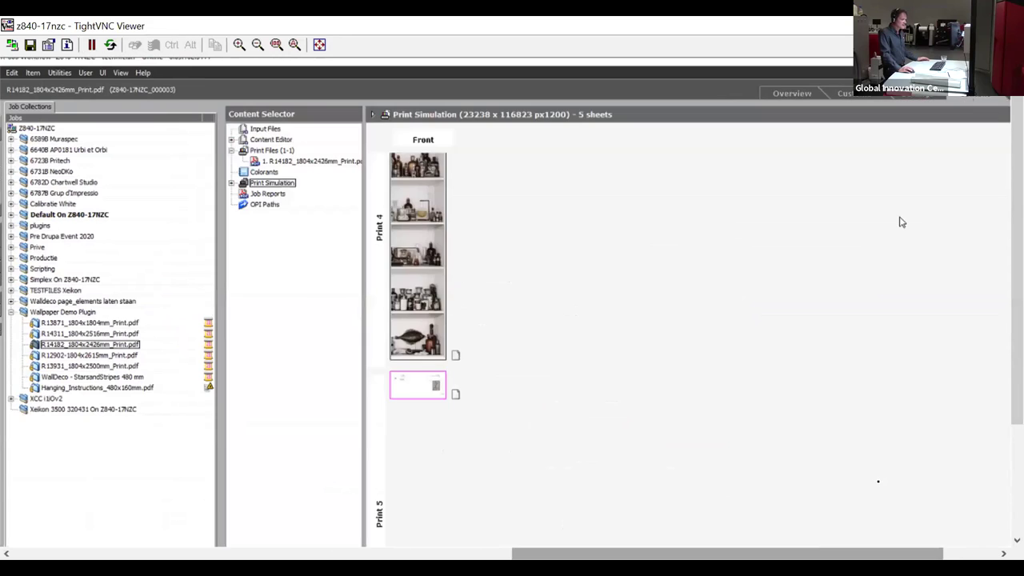
scroll(872, 227, right, 5)
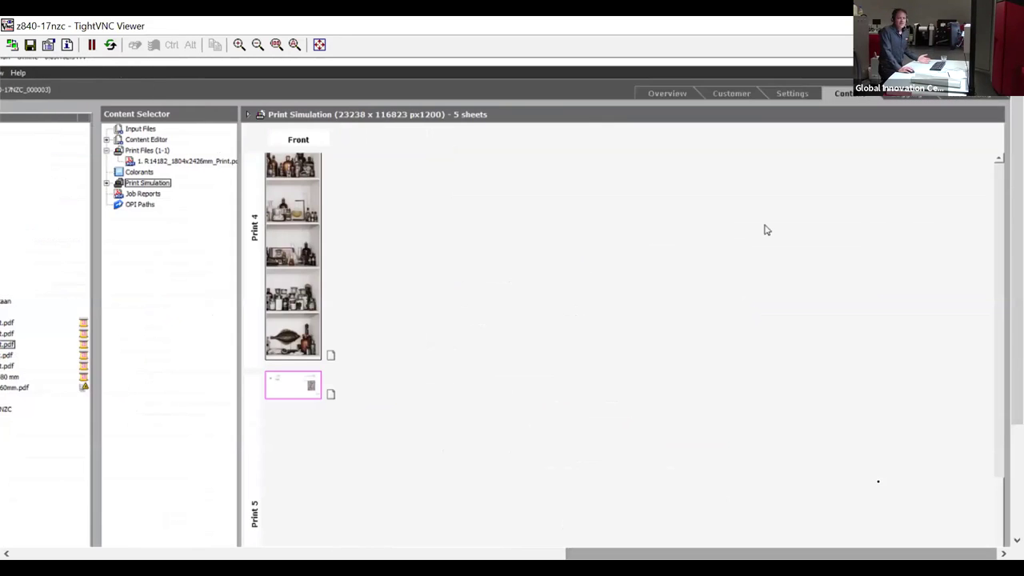